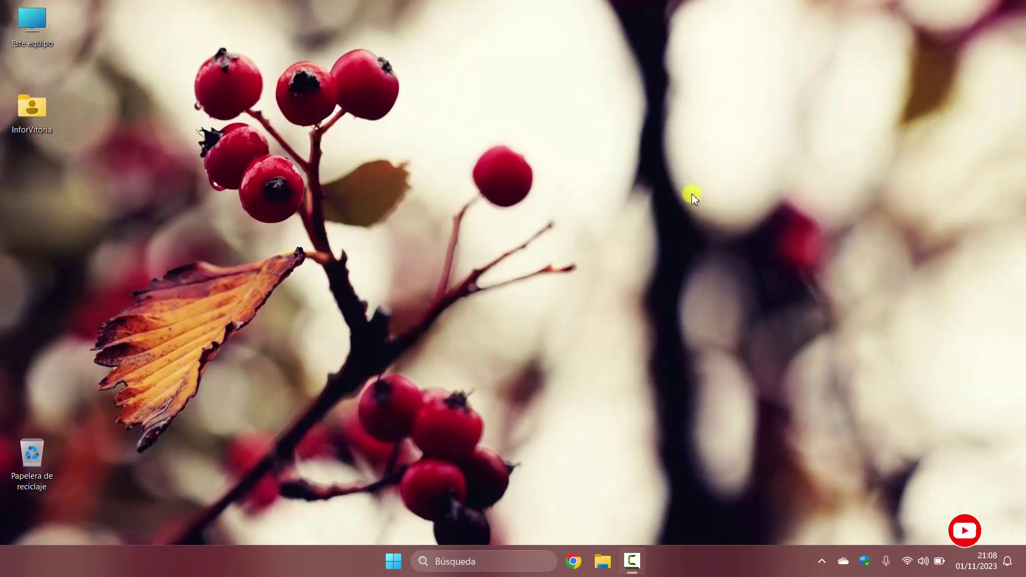
# Open the Windows Update page in Settings to check the update status and options, and close Settings.
pyautogui.click(394, 561)
pyautogui.click(667, 177)
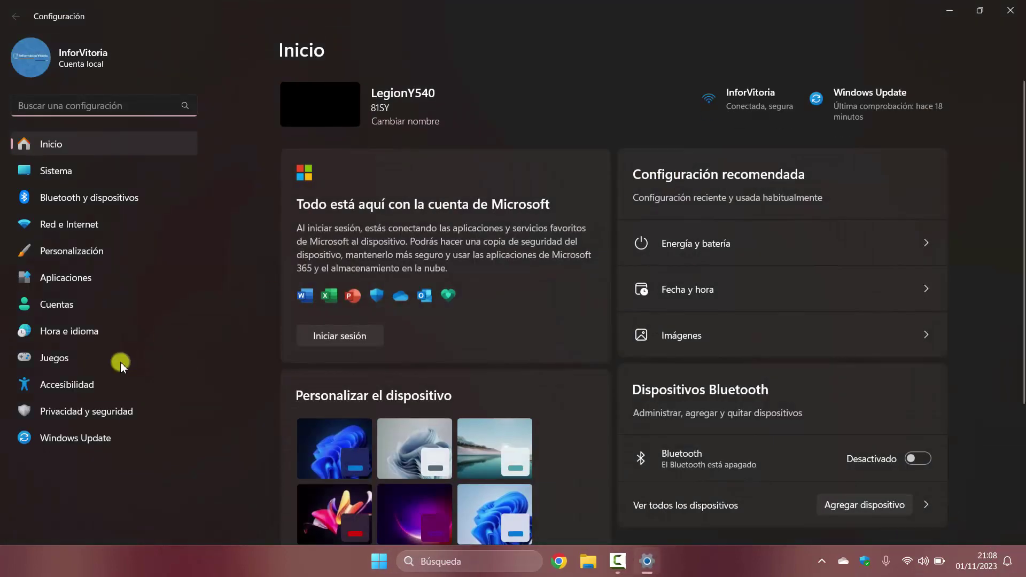
pyautogui.click(60, 439)
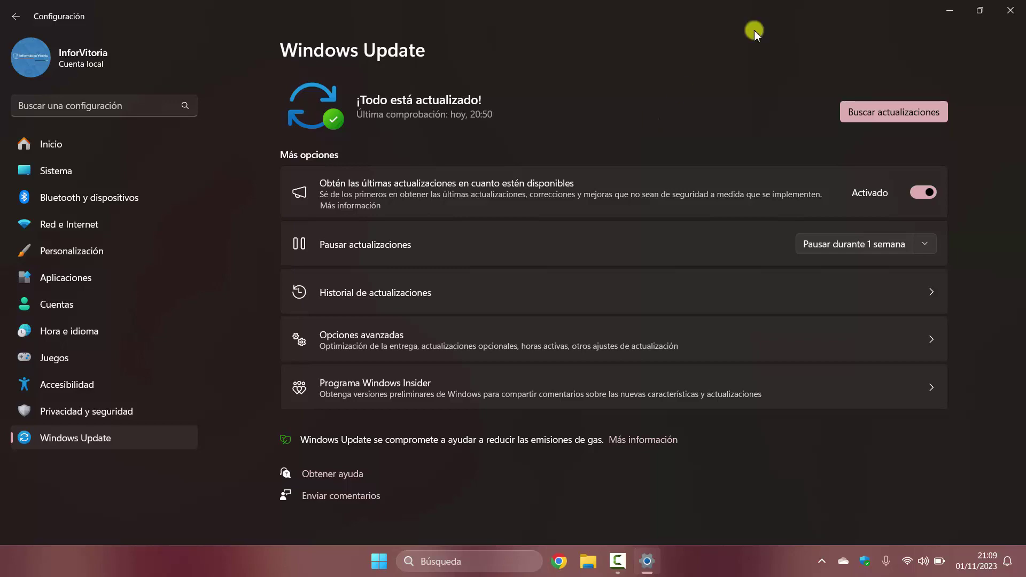
pyautogui.click(1010, 10)
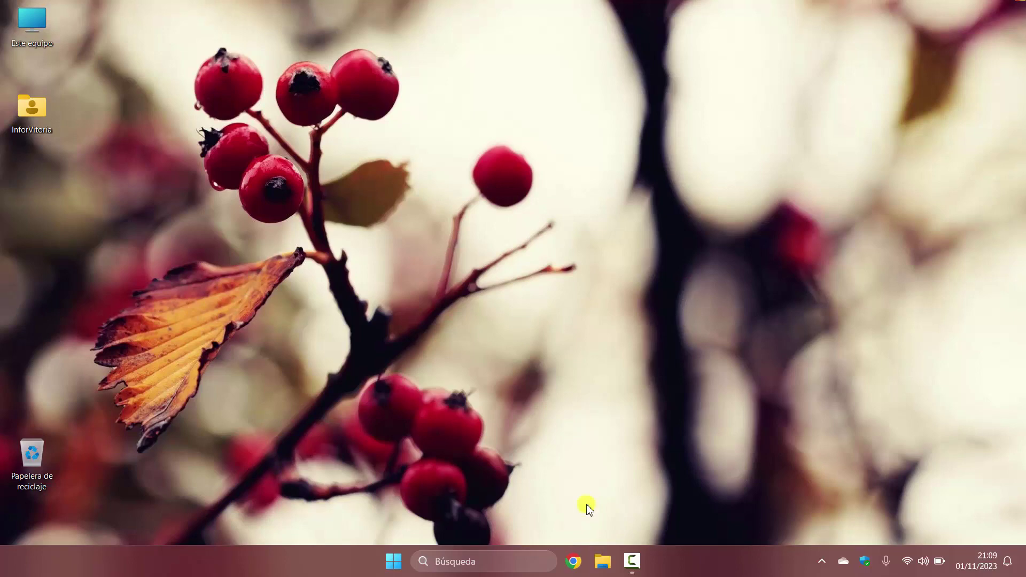
# Switch to Chrome, search for "descargar windows 11" and open Microsoft's Descarga Windows 11 page.
pyautogui.click(573, 560)
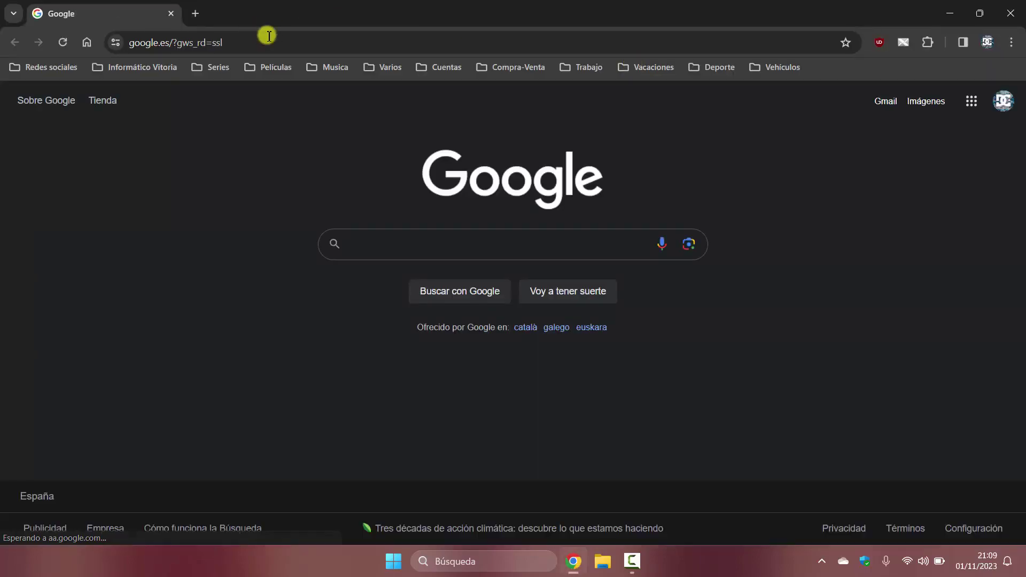
pyautogui.click(274, 38)
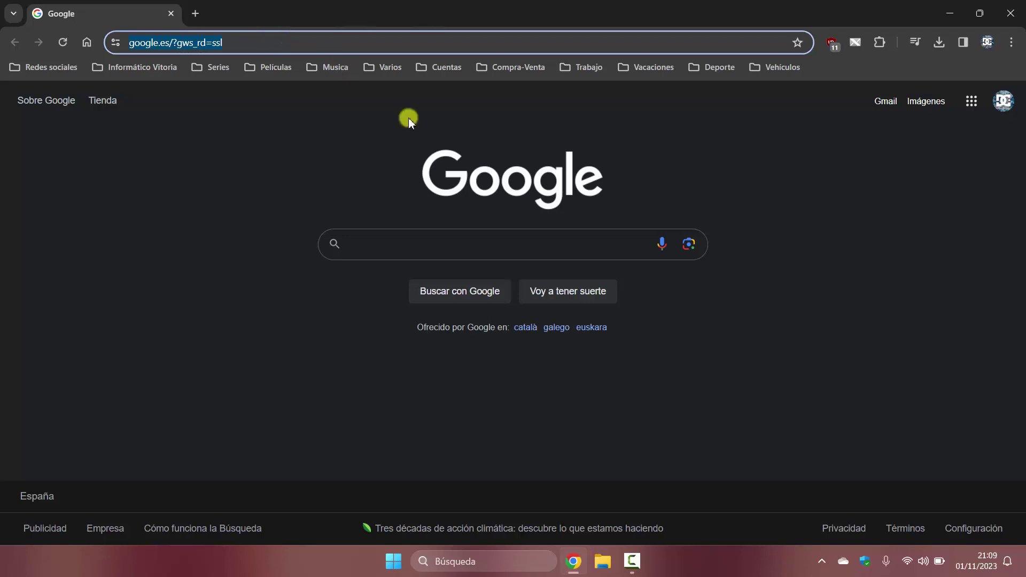
pyautogui.write('descargar')
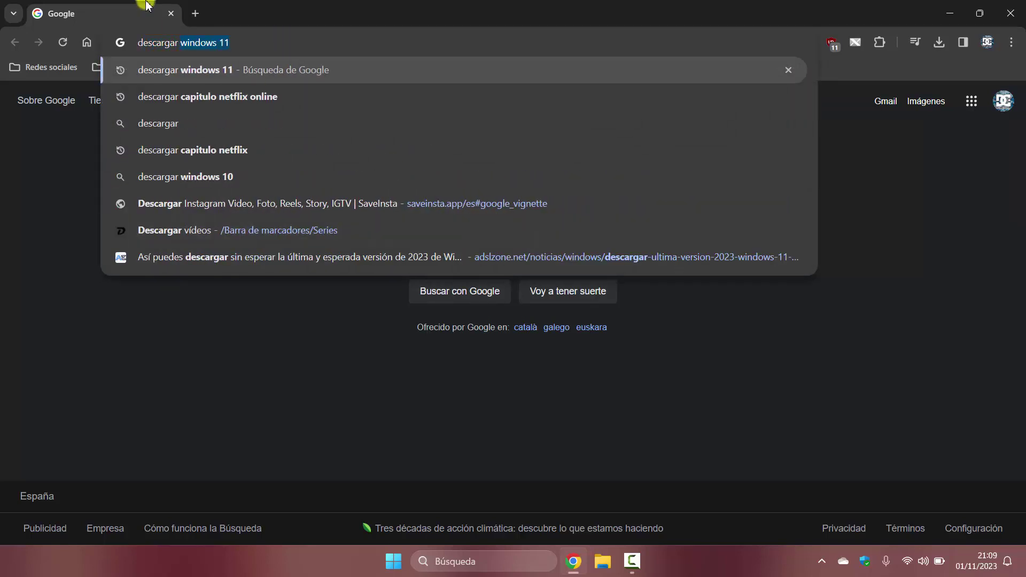
pyautogui.click(175, 68)
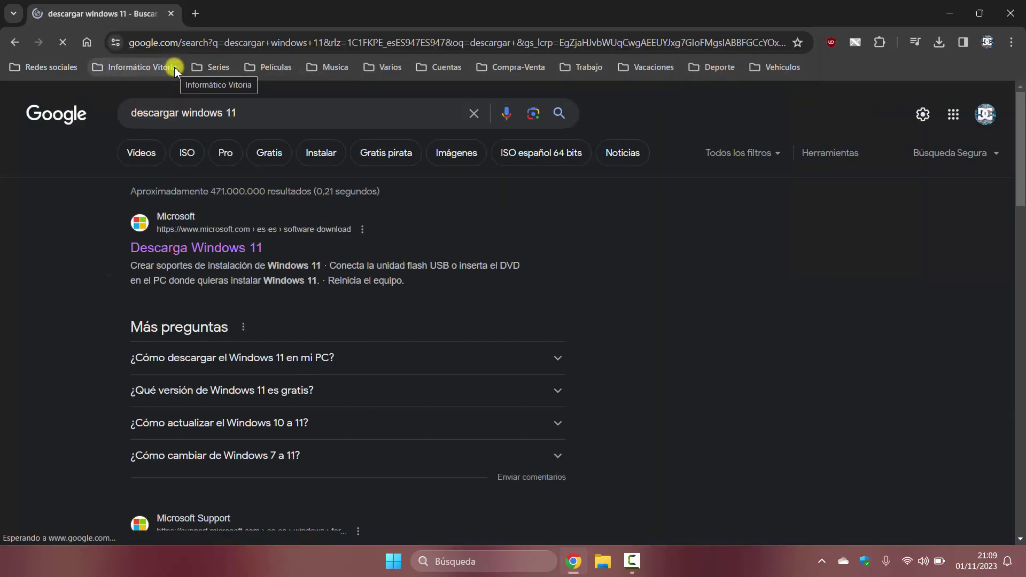
pyautogui.click(182, 245)
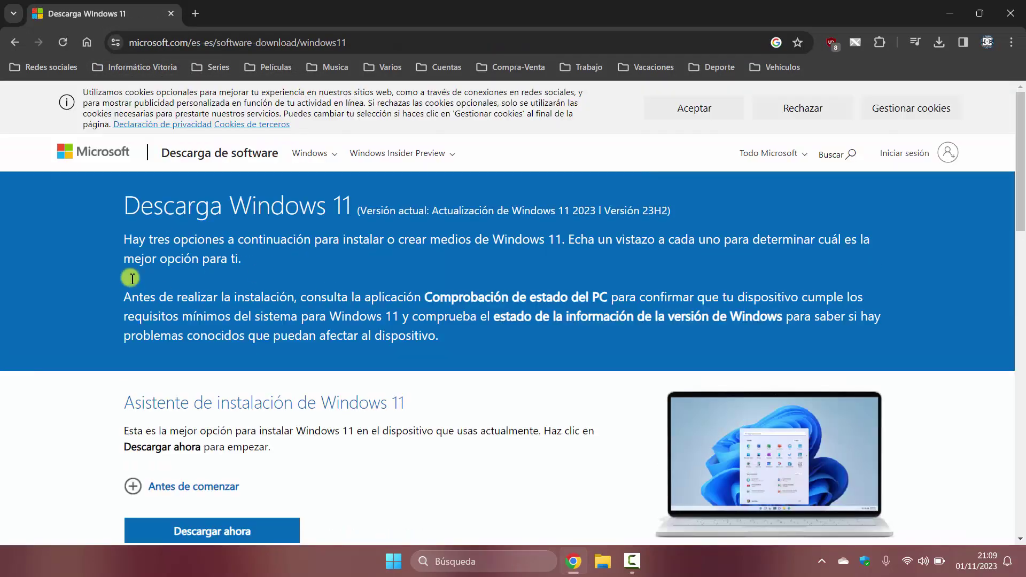
# Download the Windows 11 Installation Assistant from the Asistente de instalación de Windows 11 section.
pyautogui.scroll(-2, 134, 277)
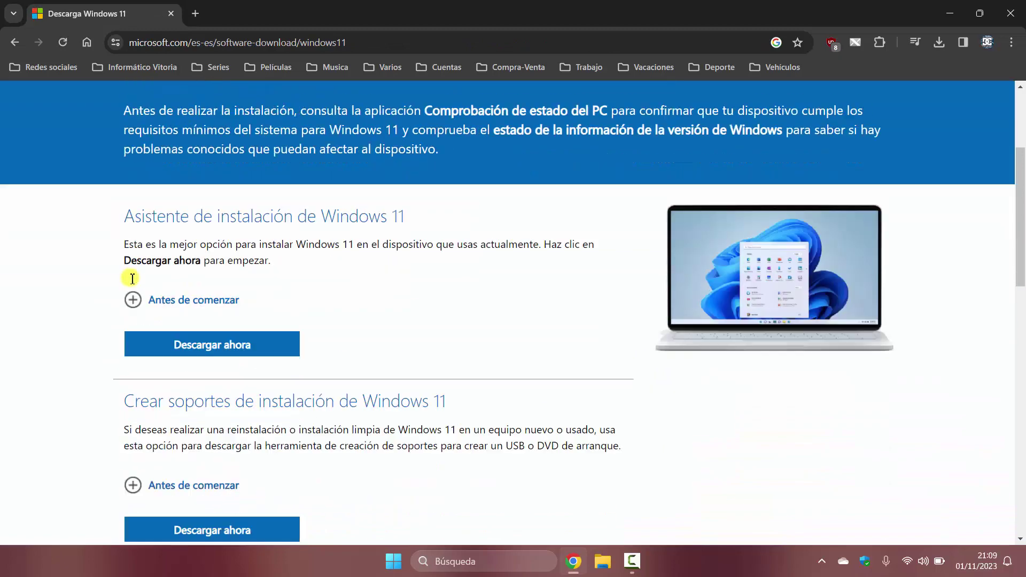
pyautogui.scroll(-3, 131, 274)
pyautogui.scroll(1, 191, 282)
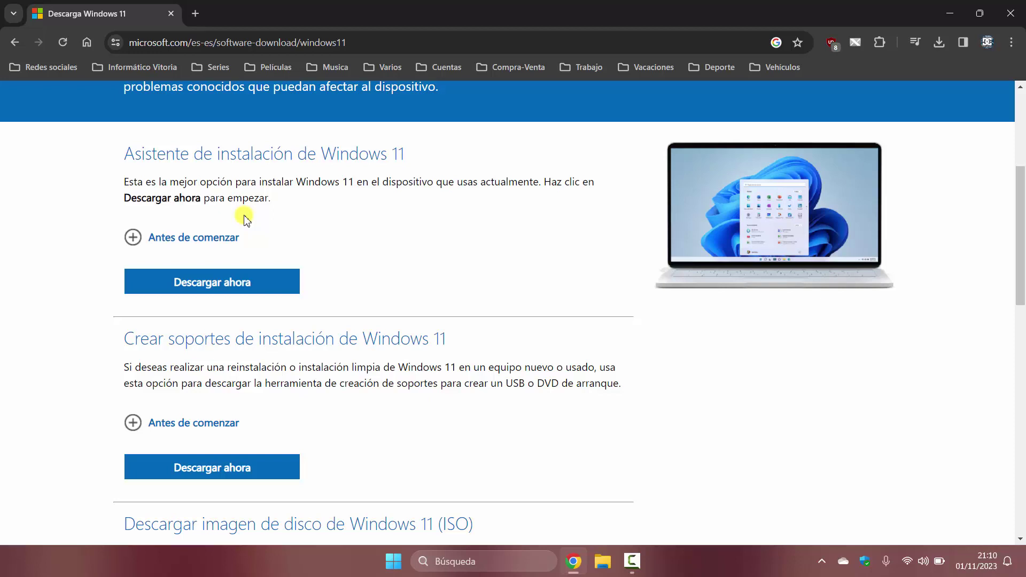
pyautogui.click(217, 282)
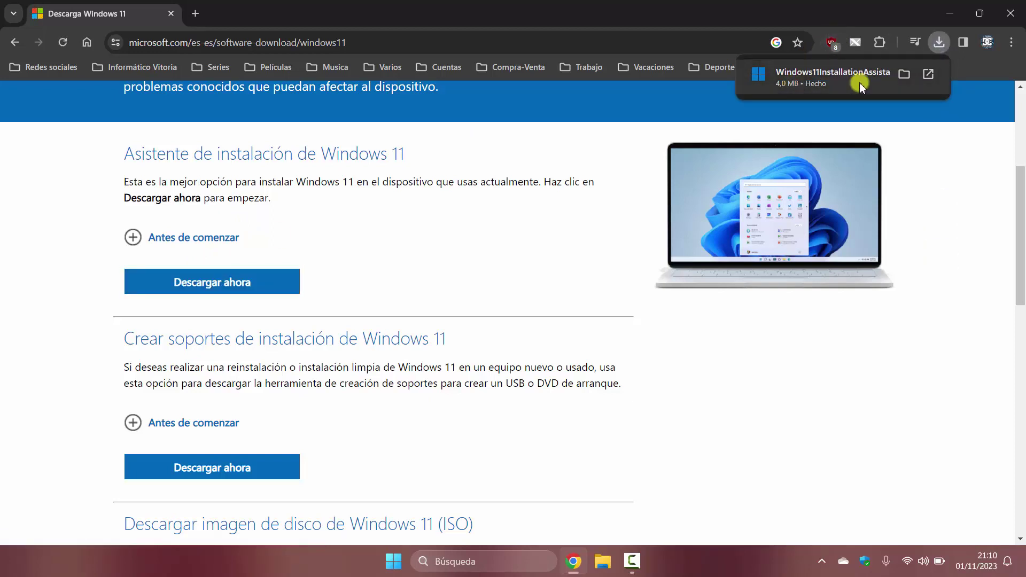
# Run the downloaded Installation Assistant, allow it to make changes to the device, and reject its license terms.
pyautogui.click(806, 84)
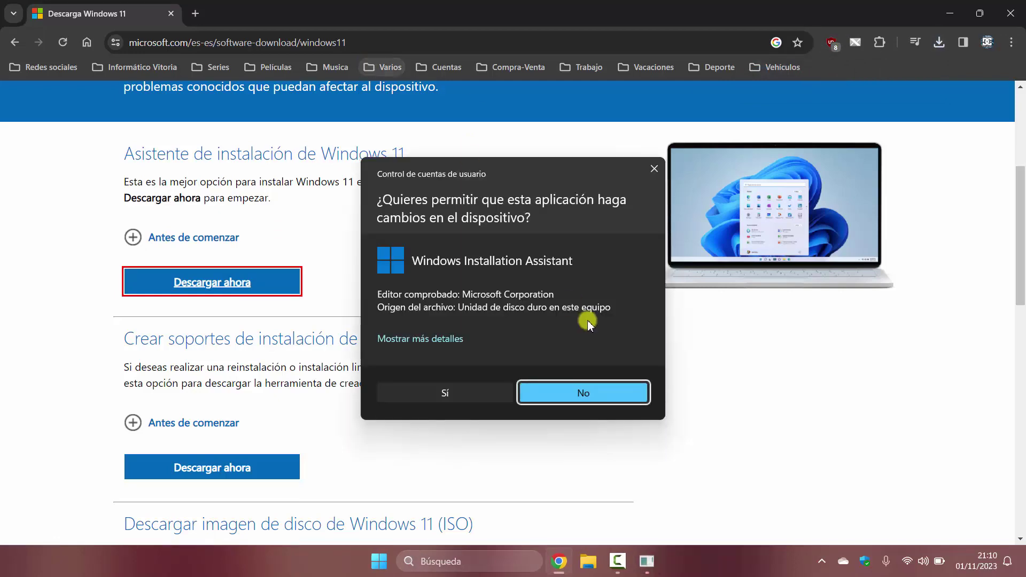
pyautogui.click(444, 392)
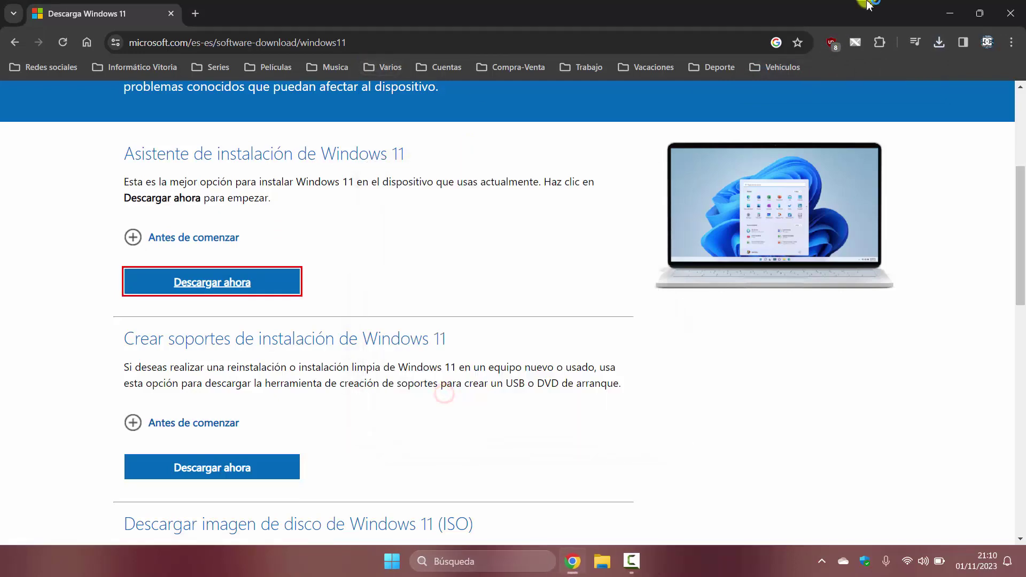
pyautogui.click(949, 13)
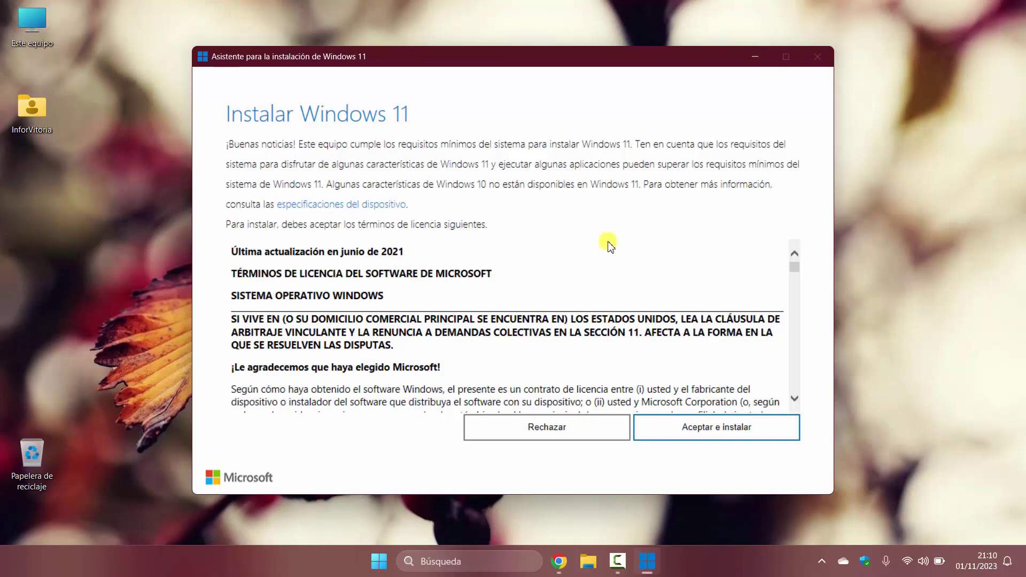
pyautogui.click(544, 428)
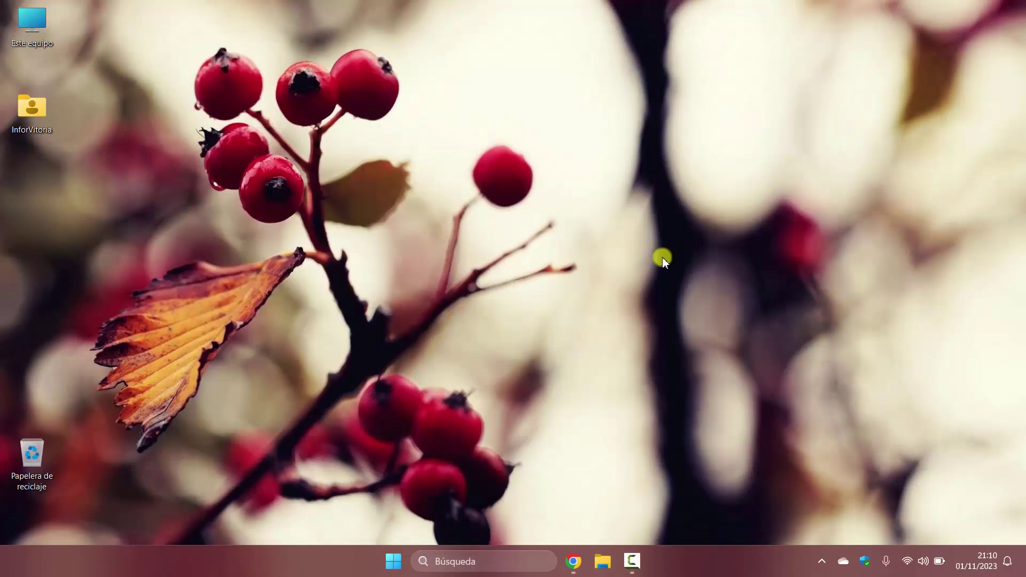
# Return to Chrome and download the media creation tool from the Crear soportes de instalación de Windows 11 section.
pyautogui.click(573, 562)
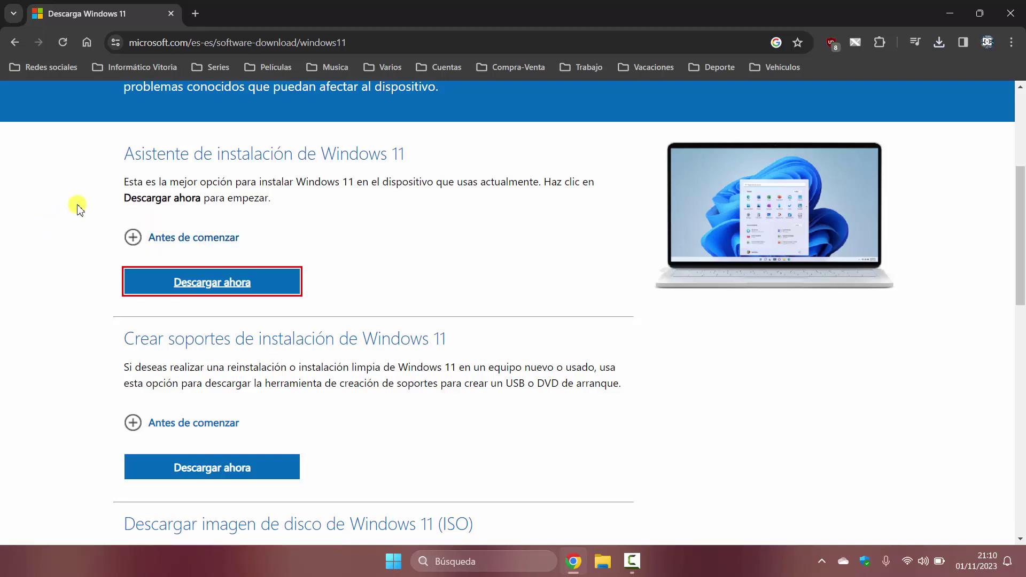
pyautogui.scroll(-2, 77, 208)
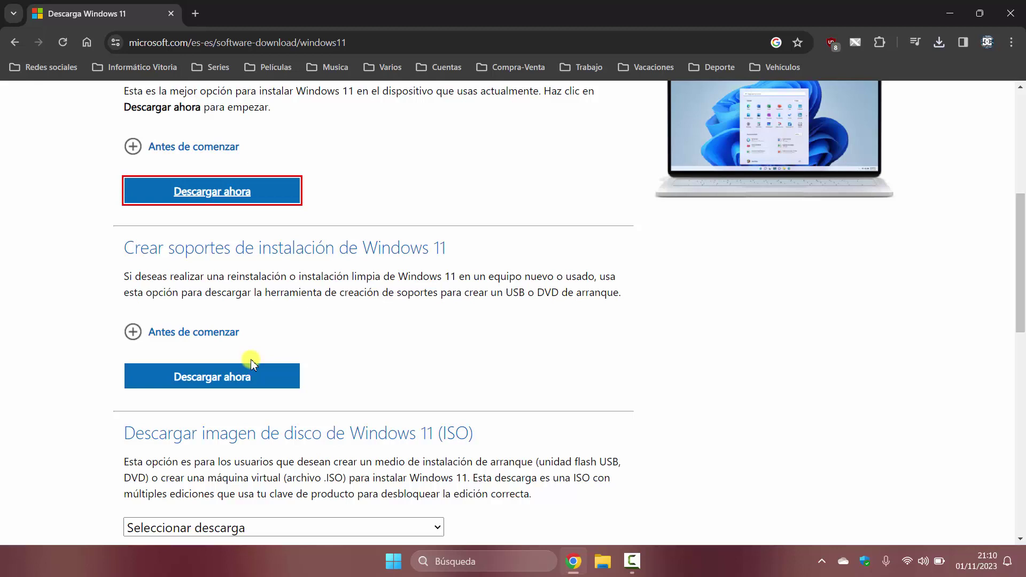
pyautogui.click(191, 374)
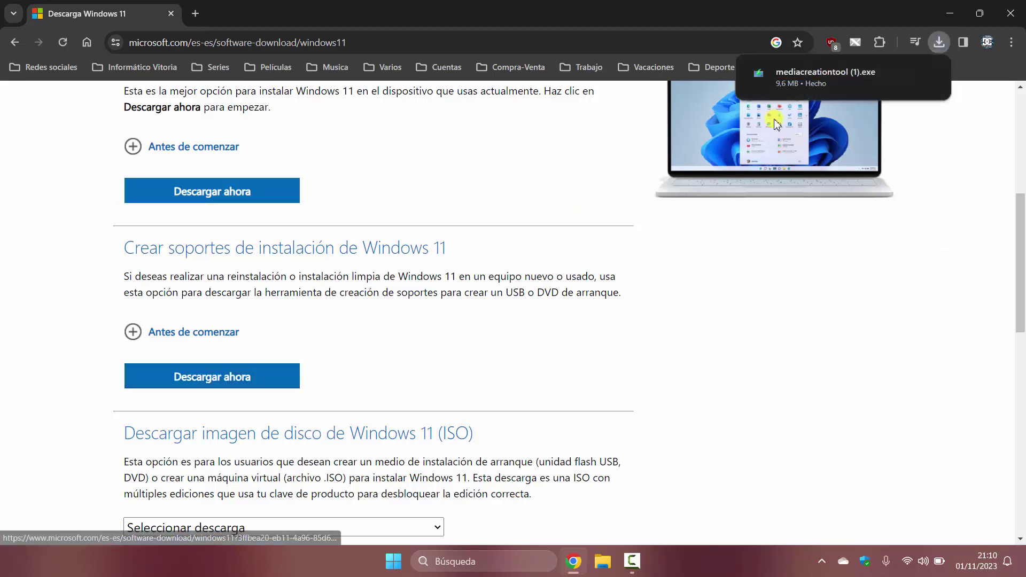
# Run the downloaded mediacreationtool (1).exe, allow it to make changes to the device, and minimise the browser.
pyautogui.moveTo(877, 54)
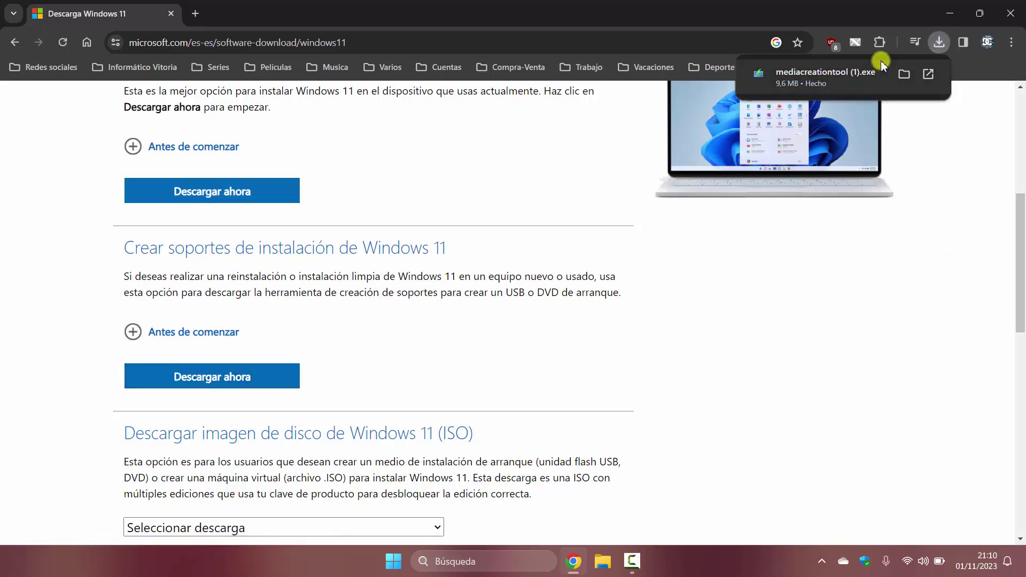
pyautogui.click(826, 79)
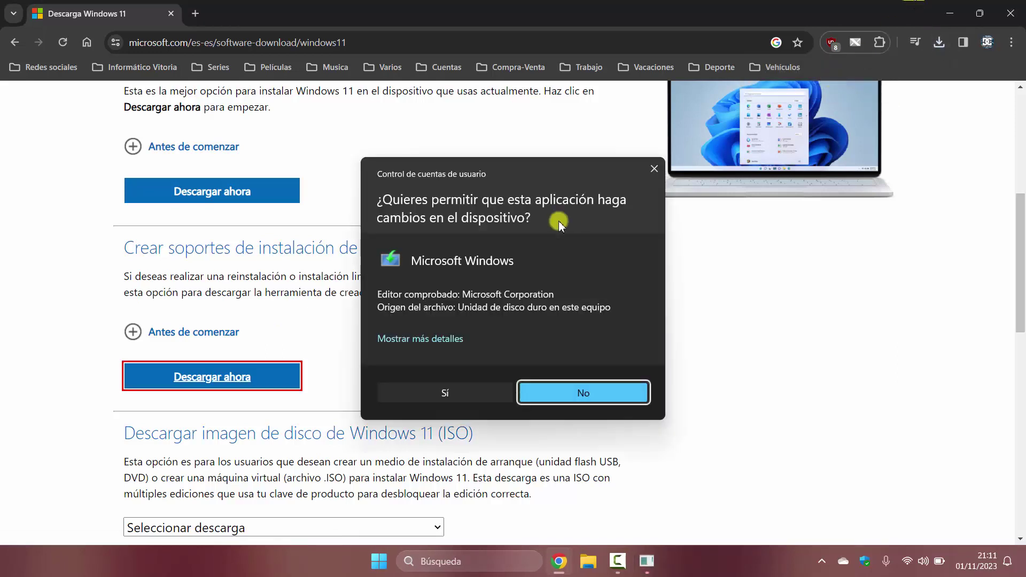
pyautogui.click(462, 392)
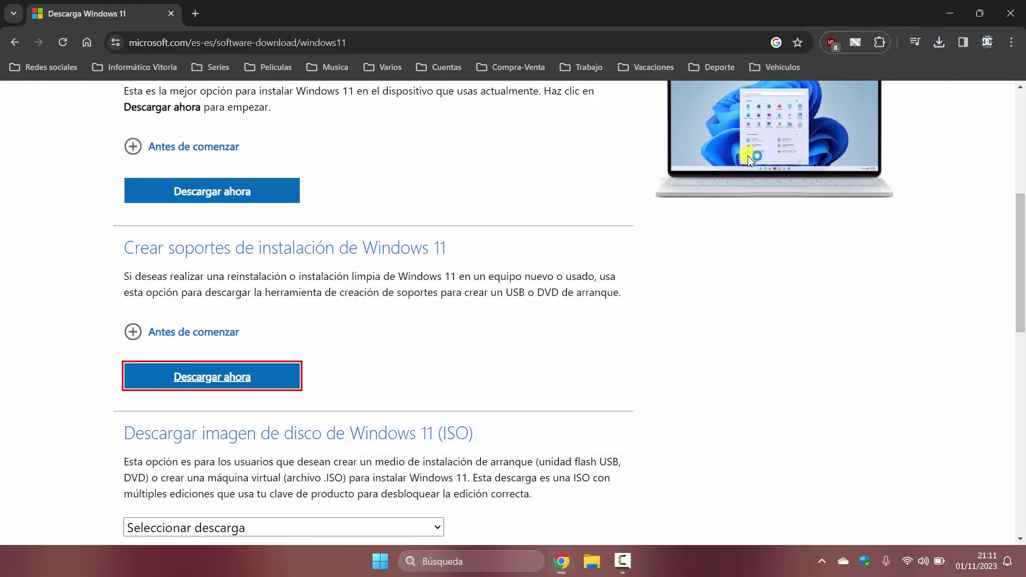
pyautogui.click(950, 13)
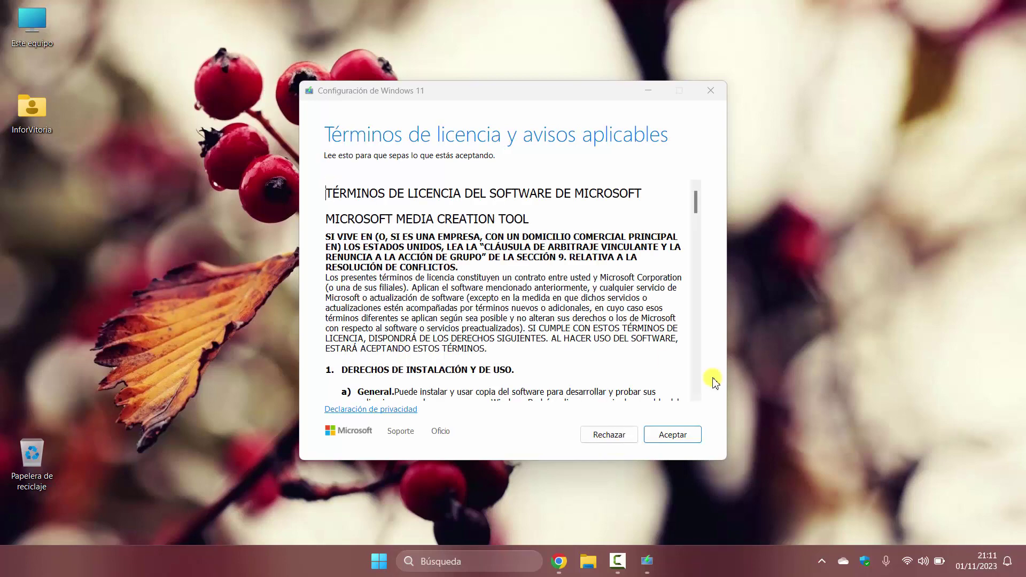
# Accept the media creation tool's license terms and recommended language and edition, and cancel the setup at the media choice.
pyautogui.click(668, 434)
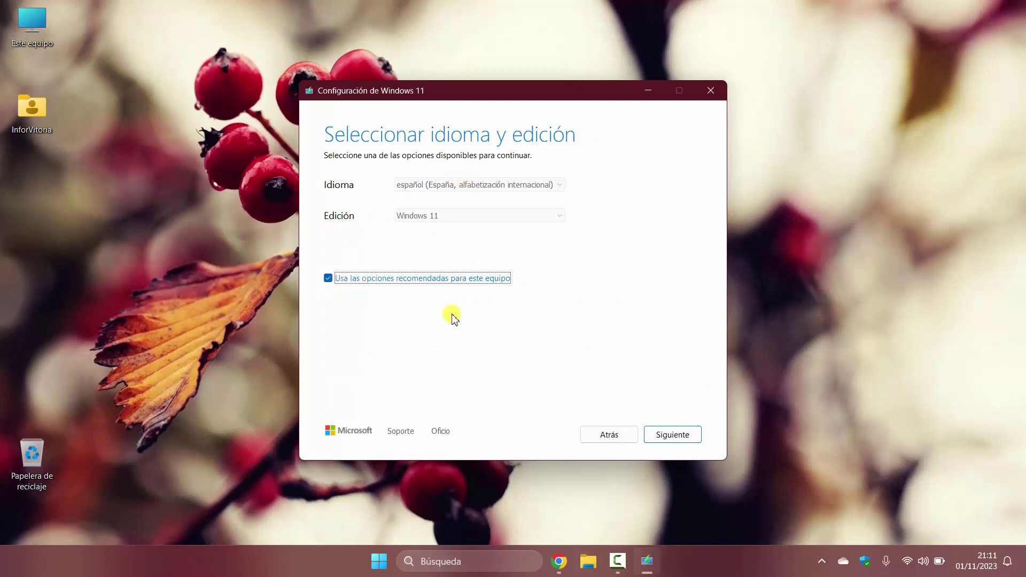
pyautogui.click(680, 433)
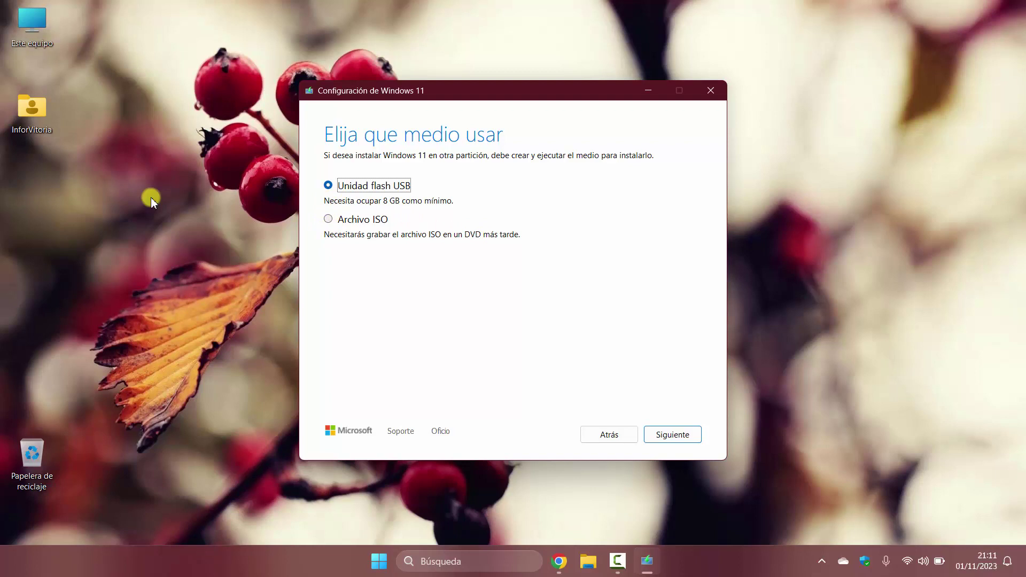
pyautogui.click(714, 90)
pyautogui.click(509, 329)
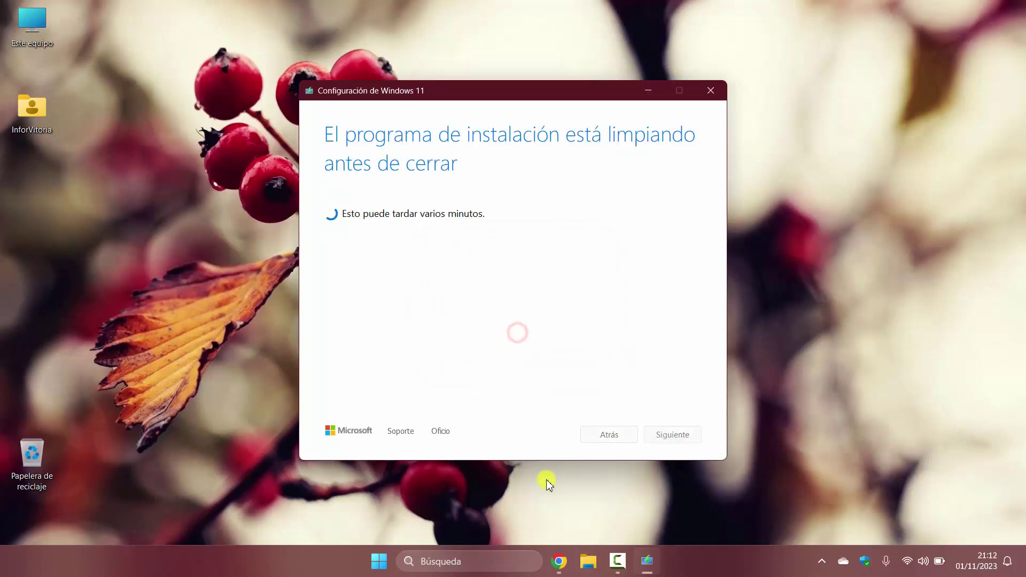
# Return to Chrome, choose Windows 11 (multi-edition ISO) in the disk image section and request its download.
pyautogui.click(558, 561)
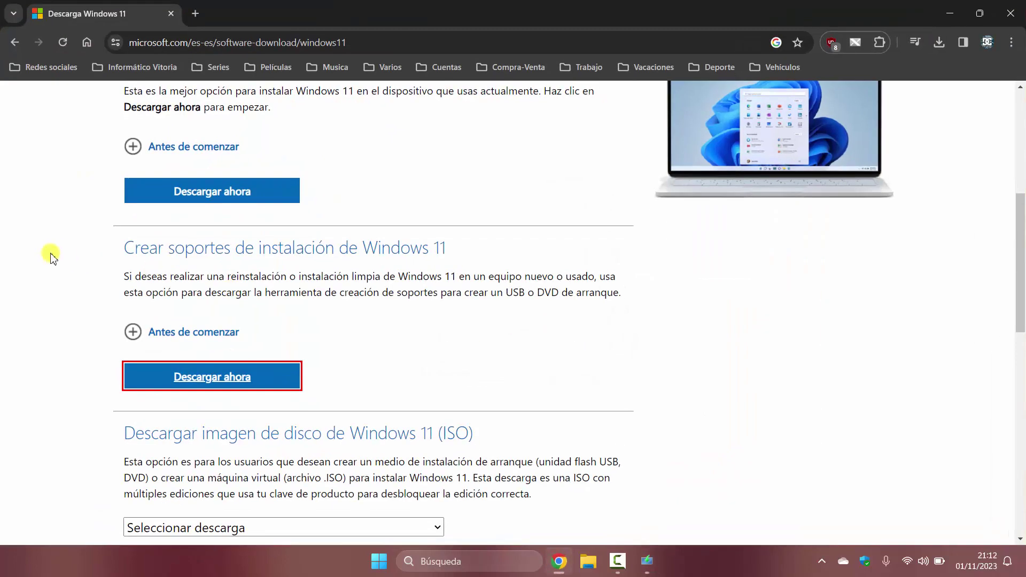
pyautogui.scroll(-2, 132, 287)
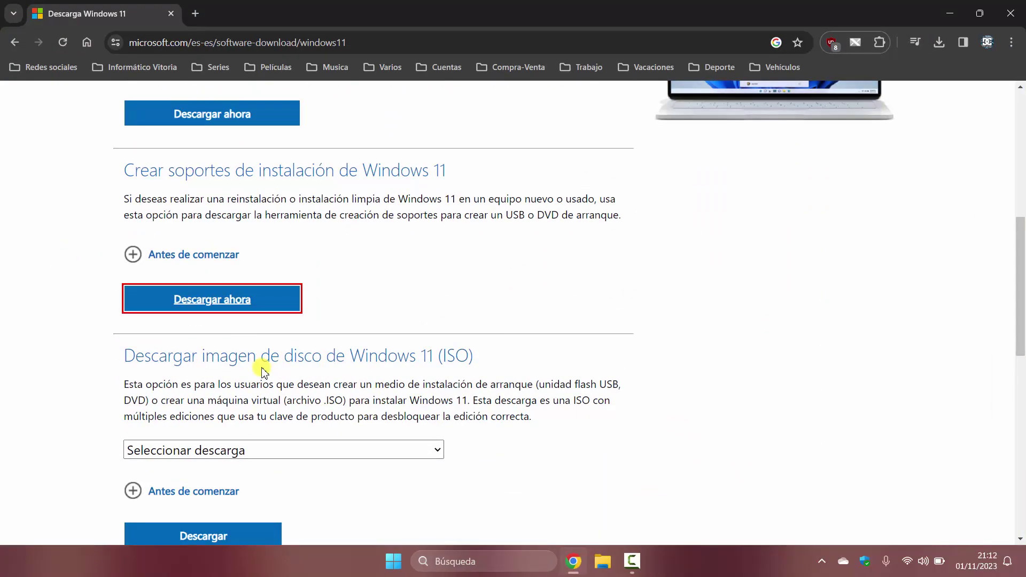
pyautogui.scroll(-1, 263, 369)
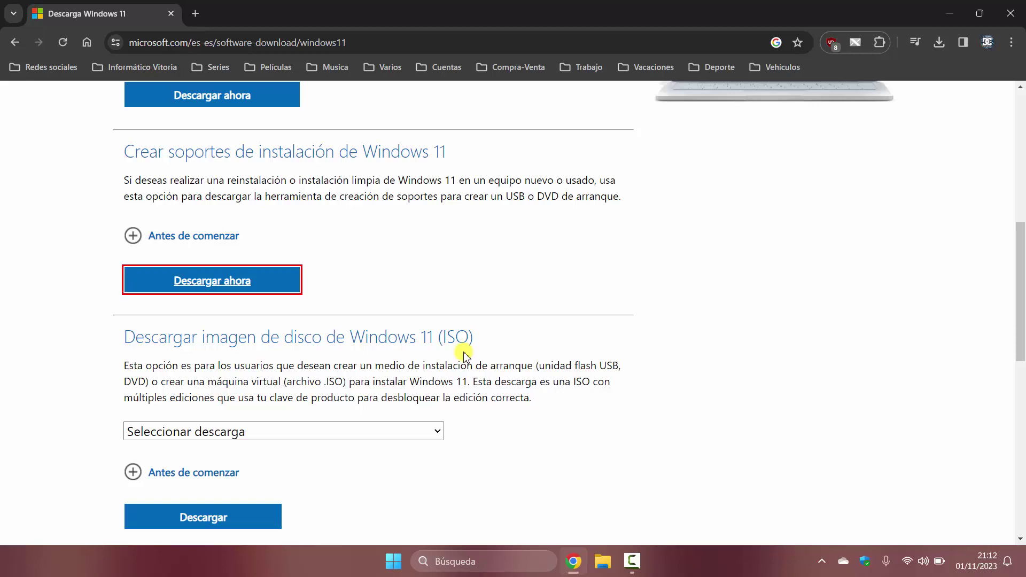
pyautogui.scroll(-2, 552, 302)
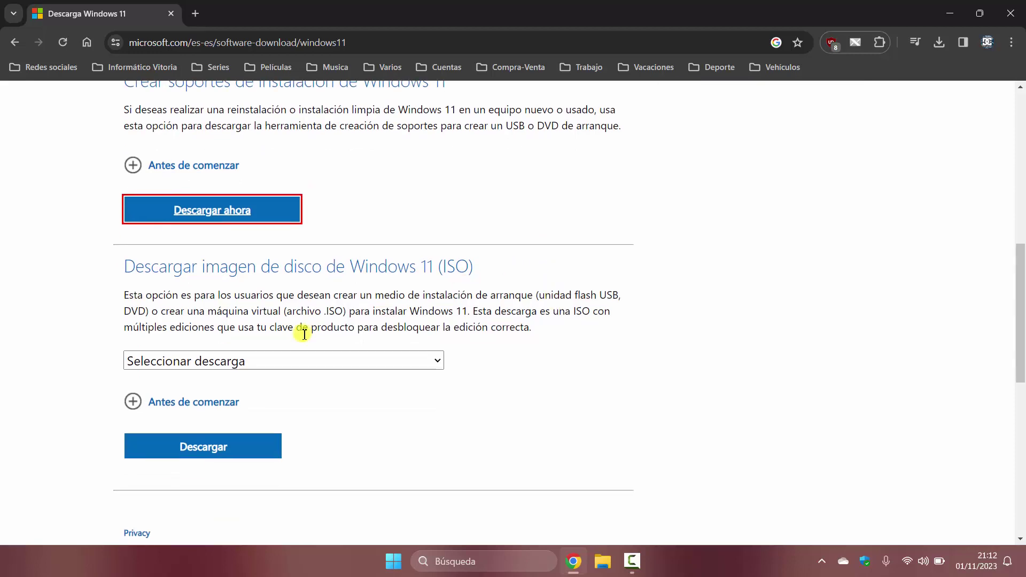
pyautogui.click(354, 362)
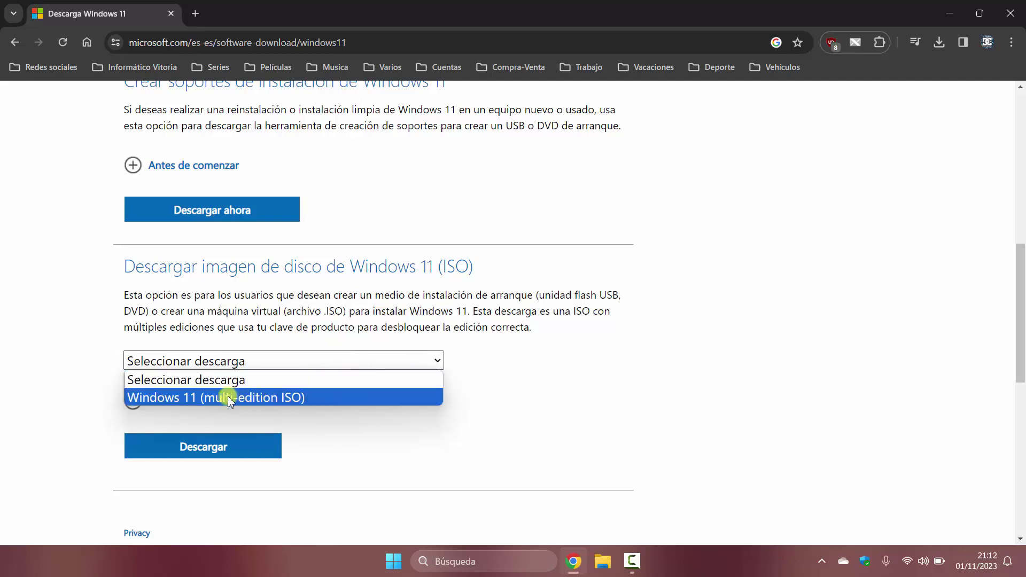
pyautogui.click(203, 397)
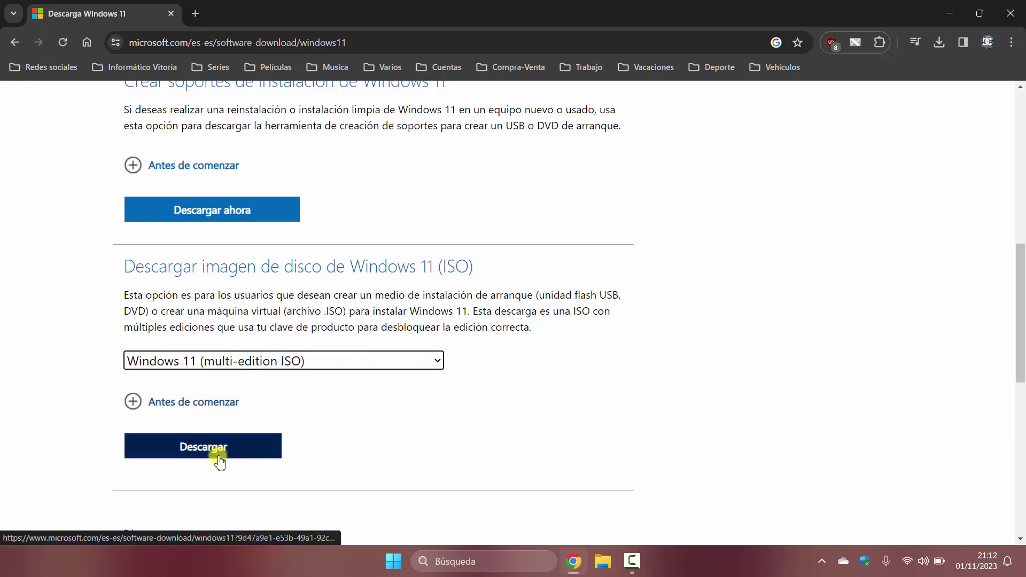
pyautogui.click(183, 449)
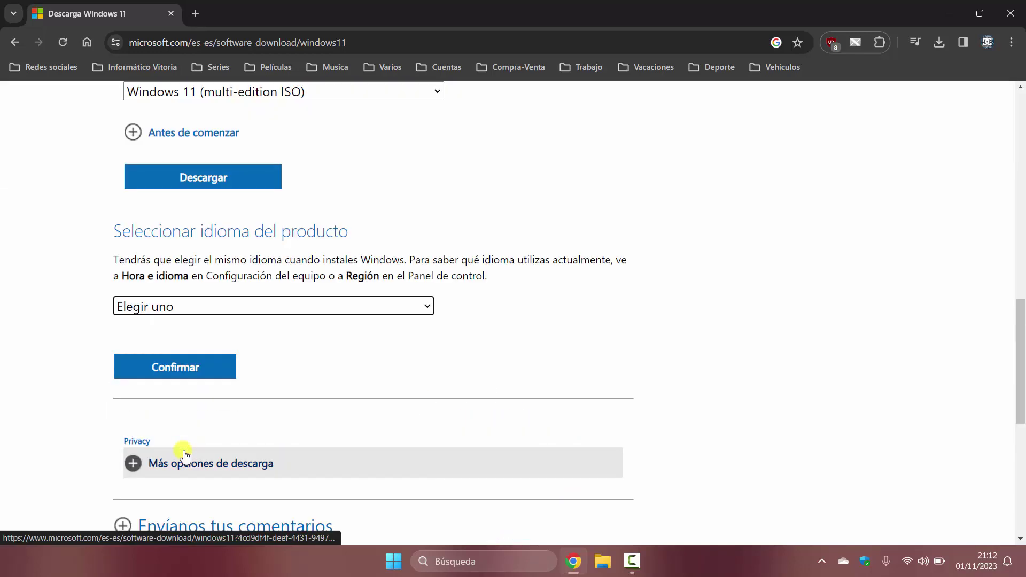
# Set the product language for the Windows 11 ISO to Español and confirm it.
pyautogui.click(252, 306)
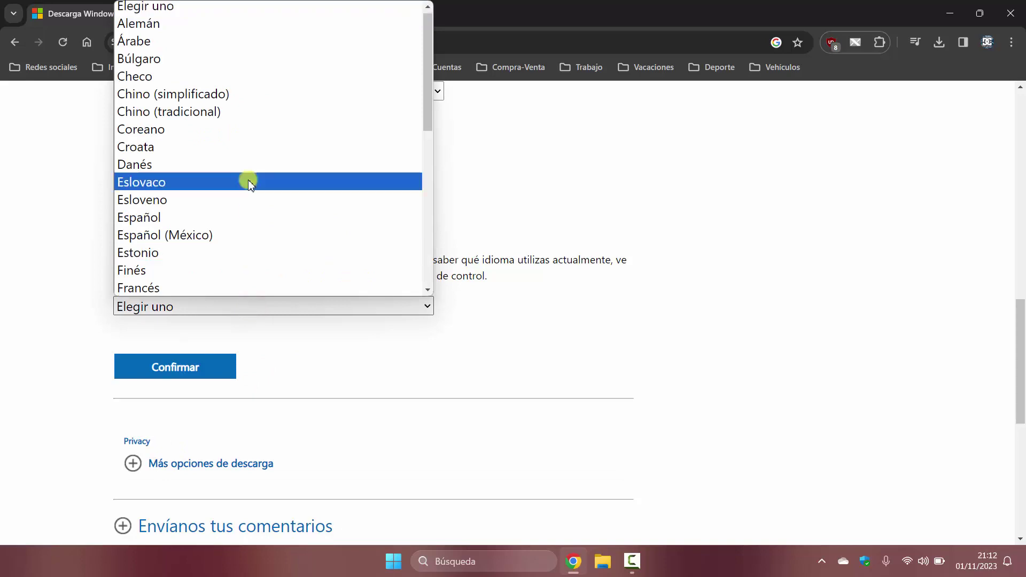
pyautogui.click(138, 218)
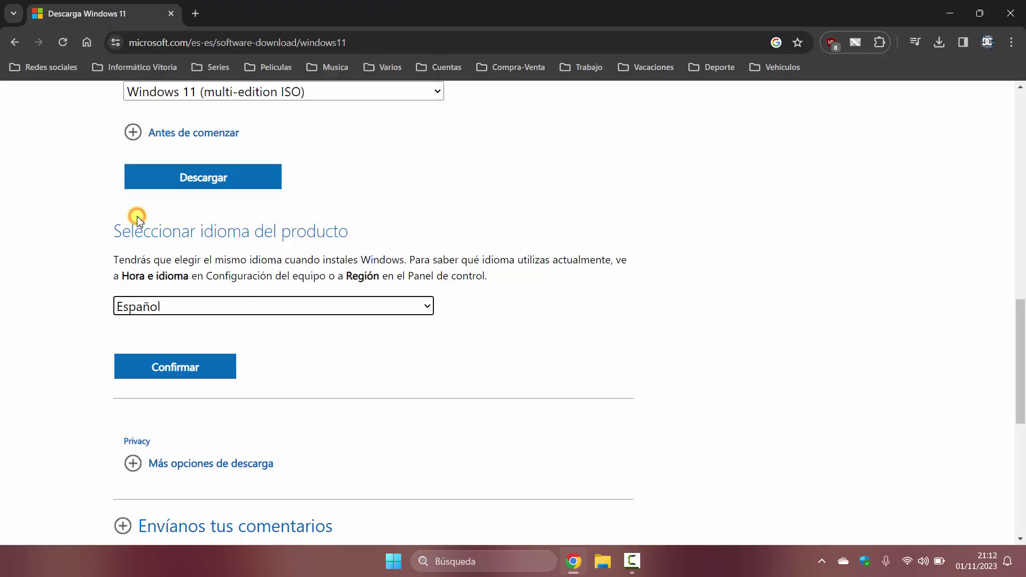
pyautogui.click(183, 365)
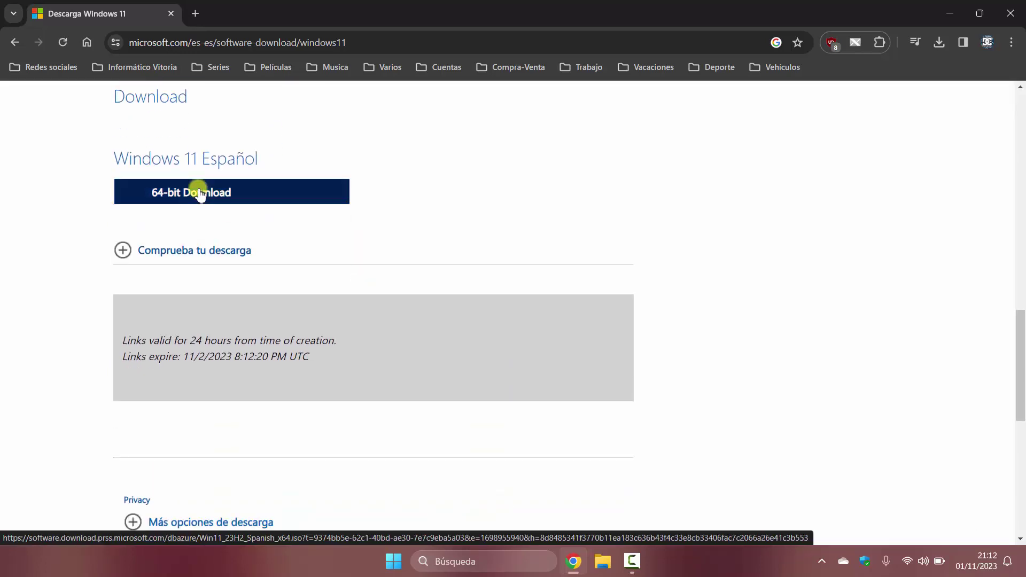
# Start the 64-bit download of the Windows 11 Español ISO and cancel it from the recent downloads.
pyautogui.click(160, 192)
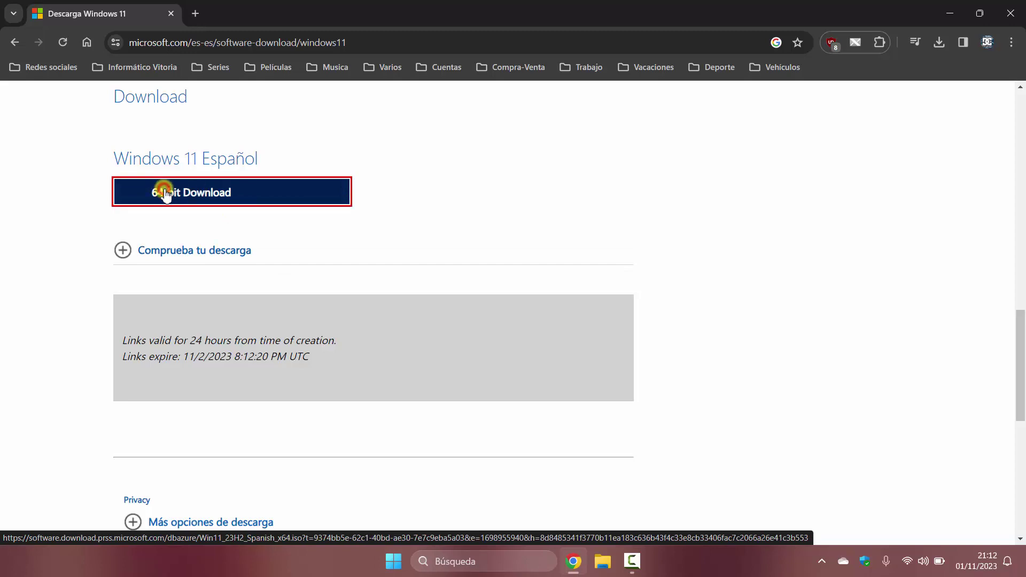
pyautogui.click(939, 42)
pyautogui.moveTo(880, 107)
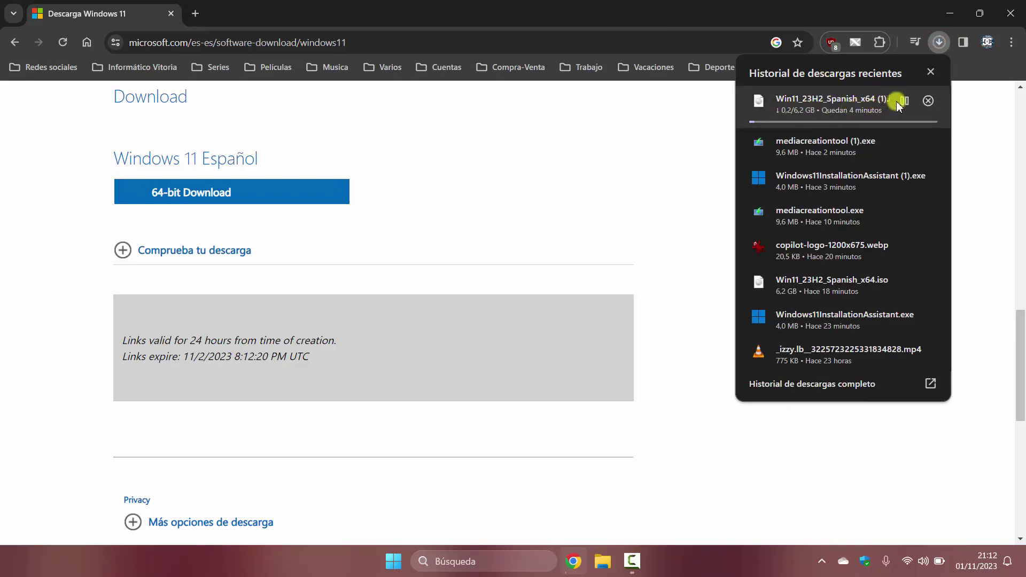
pyautogui.click(928, 101)
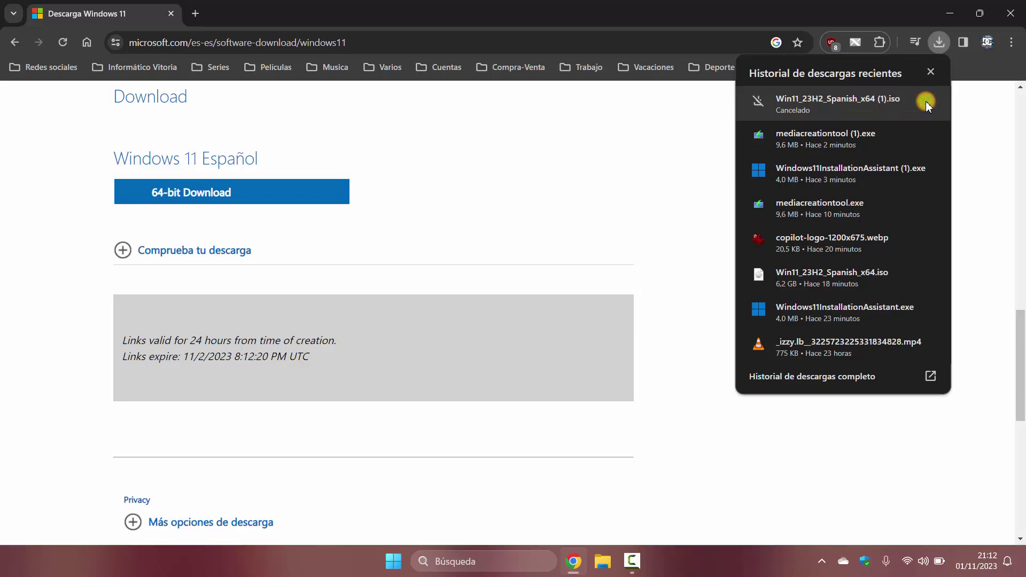
# Minimise the browser and open the Descargas folder inside the InforVitoria folder on the desktop.
pyautogui.click(950, 14)
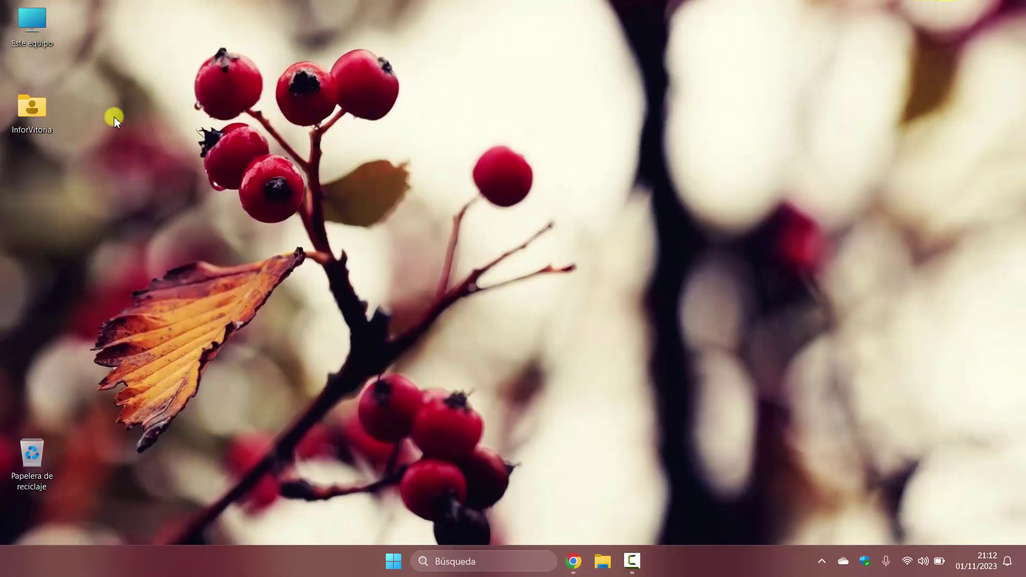
pyautogui.doubleClick(43, 110)
pyautogui.click(343, 117)
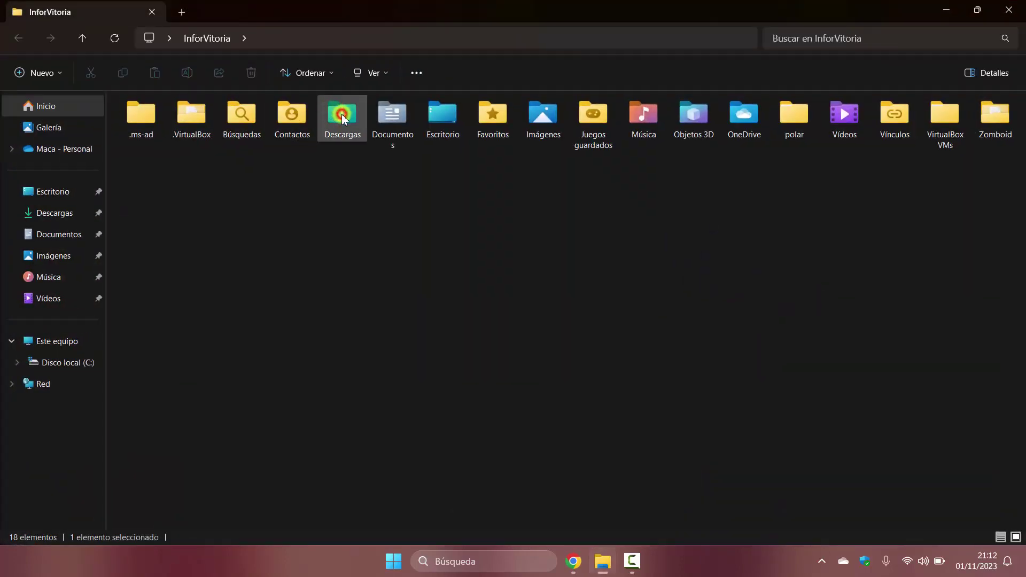
pyautogui.doubleClick(342, 117)
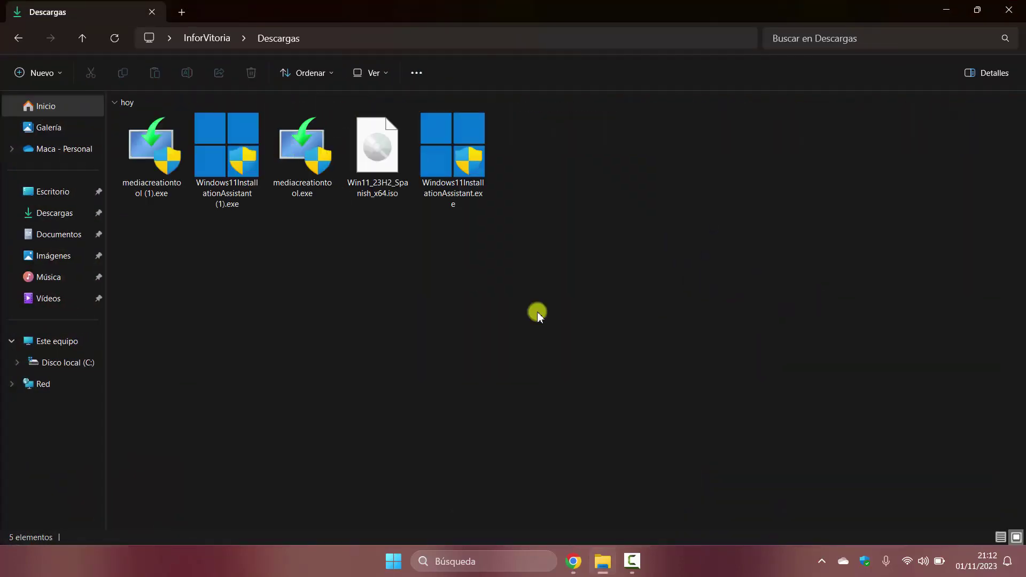
# Mount the Win11_23H2_Spanish_x64.iso disk image and allow the file to open despite the security warning.
pyautogui.click(372, 149)
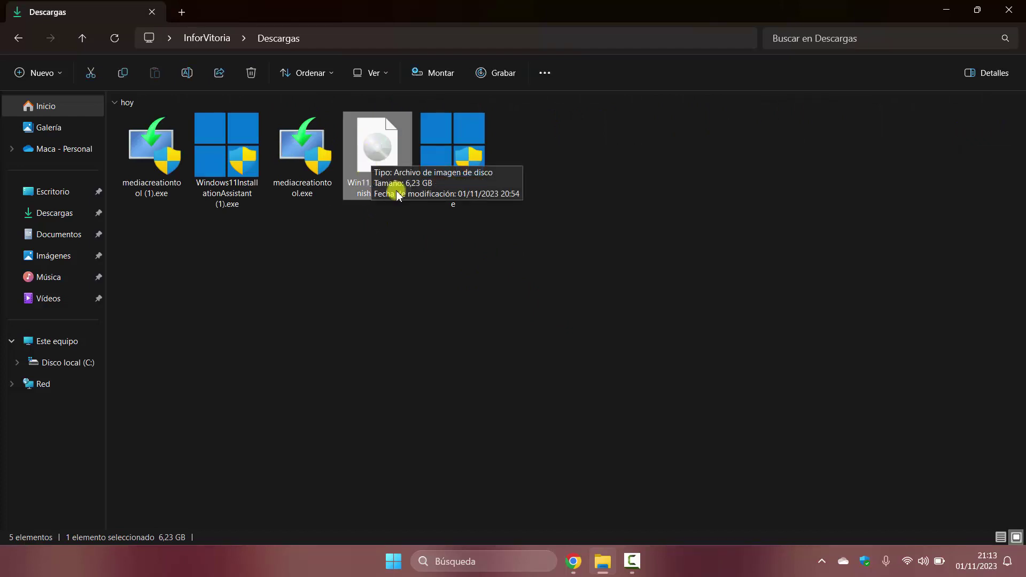
pyautogui.rightClick(373, 155)
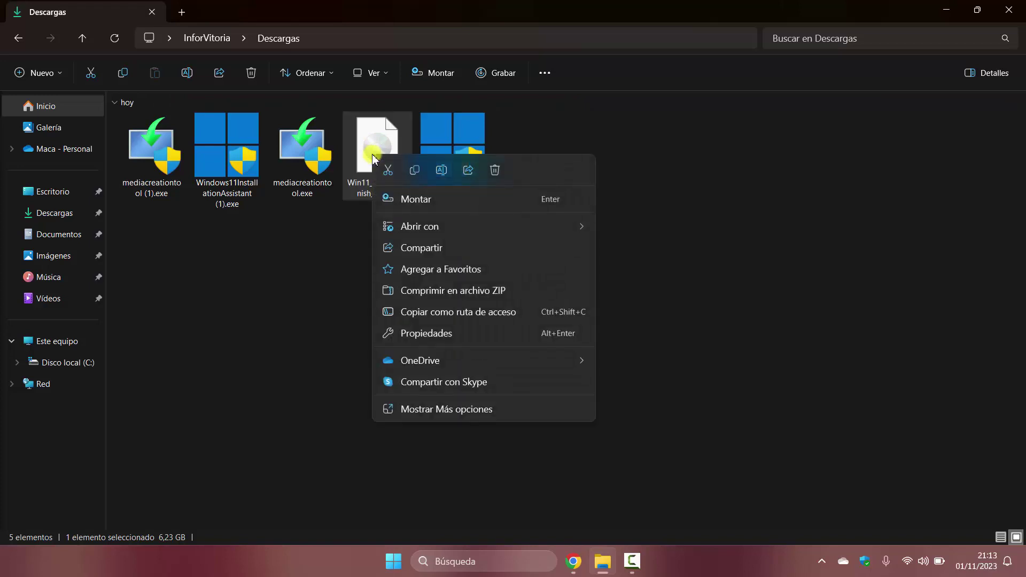
pyautogui.click(427, 199)
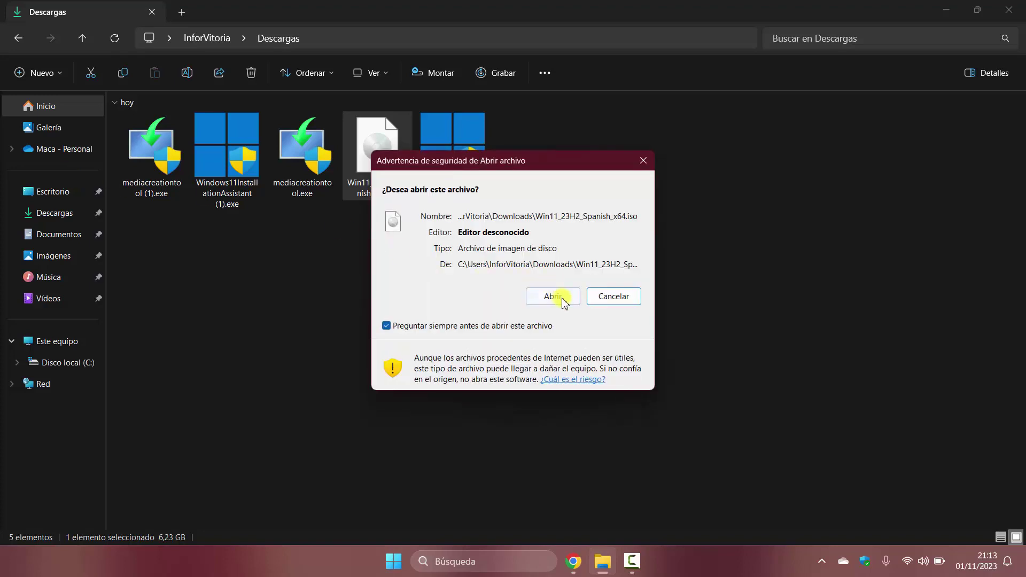
pyautogui.click(553, 297)
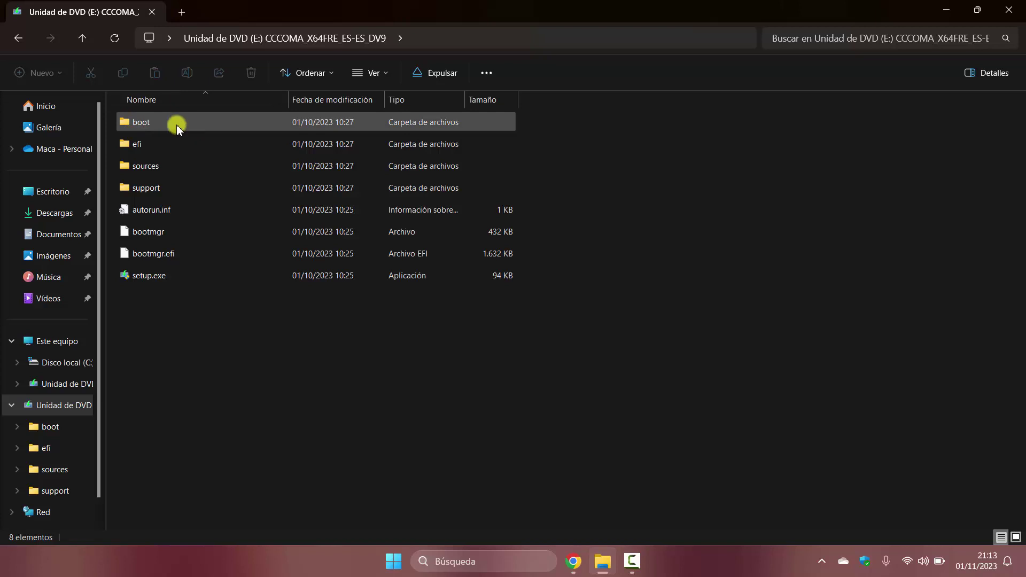
# Run setup.exe from the mounted Windows 11 image, allow it to make changes to the device, and minimise File Explorer.
pyautogui.click(182, 275)
pyautogui.click(279, 329)
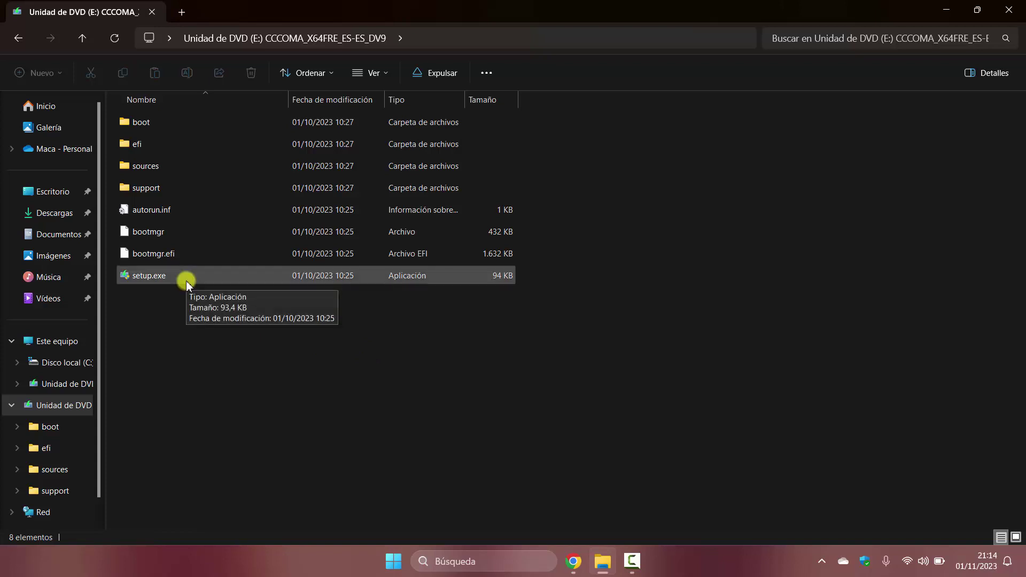
pyautogui.doubleClick(158, 277)
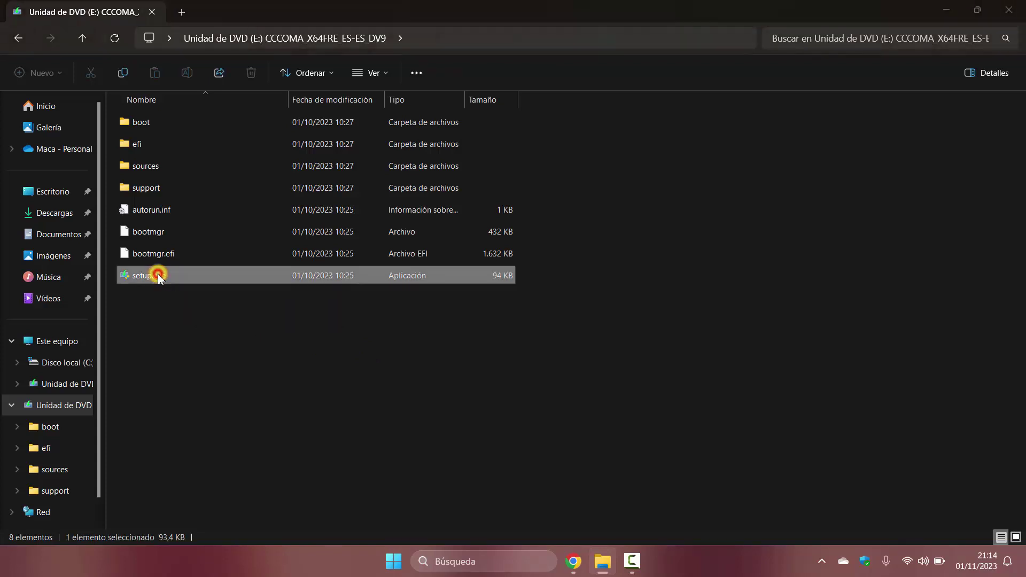
pyautogui.click(490, 422)
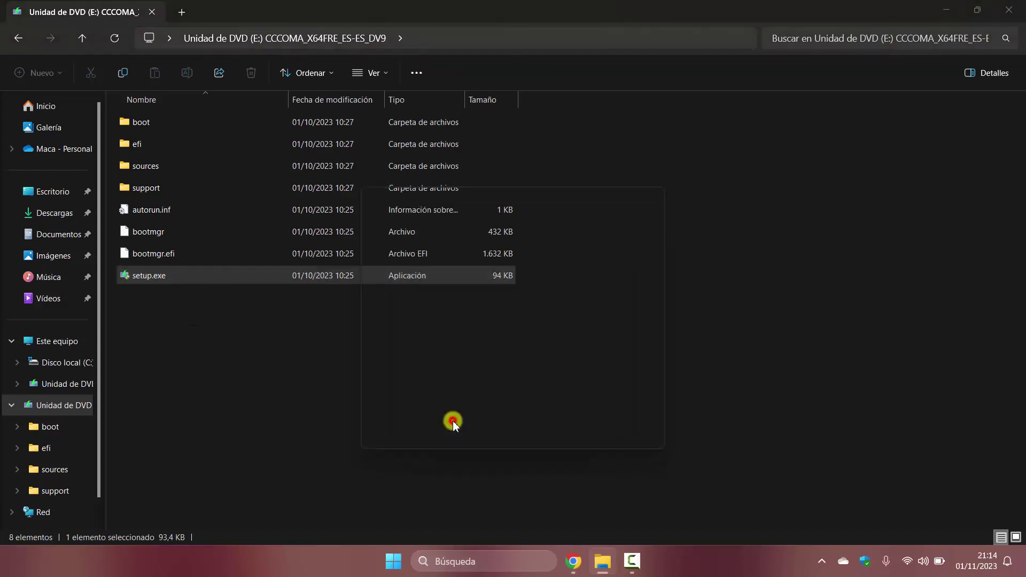
pyautogui.click(946, 10)
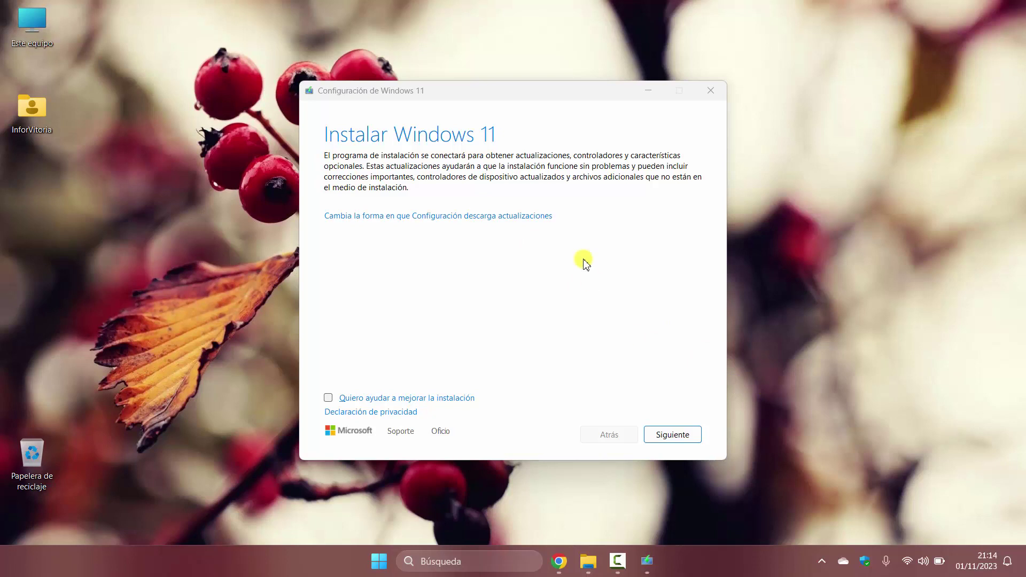
# Continue past the Instalar Windows 11 page of the setup and minimise the setup window.
pyautogui.click(674, 434)
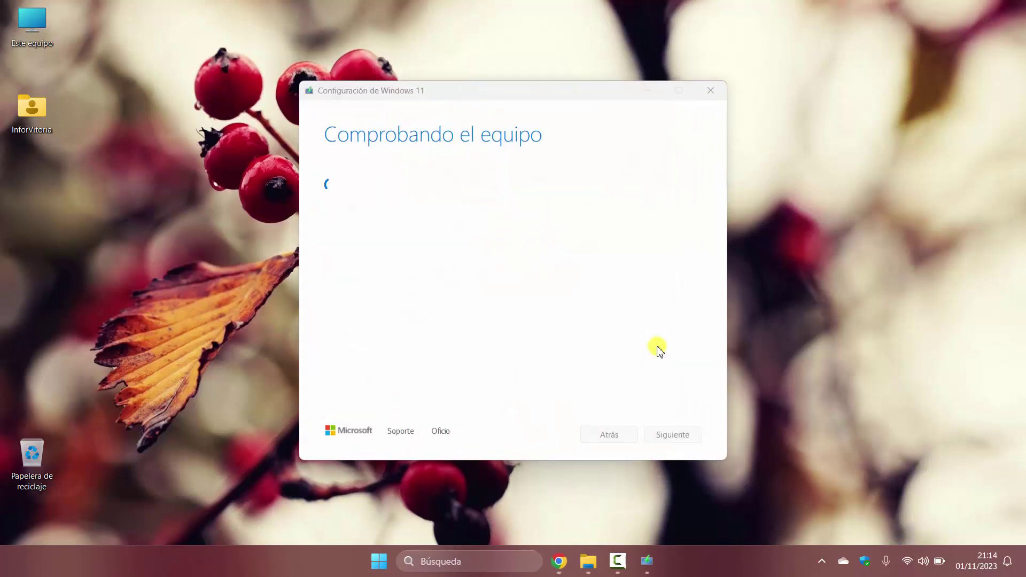
pyautogui.click(649, 89)
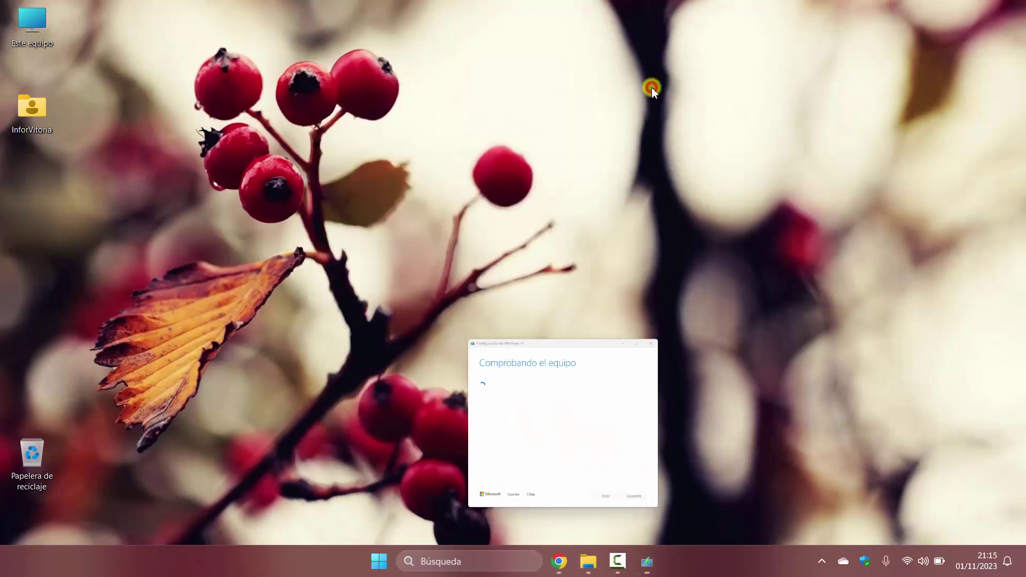